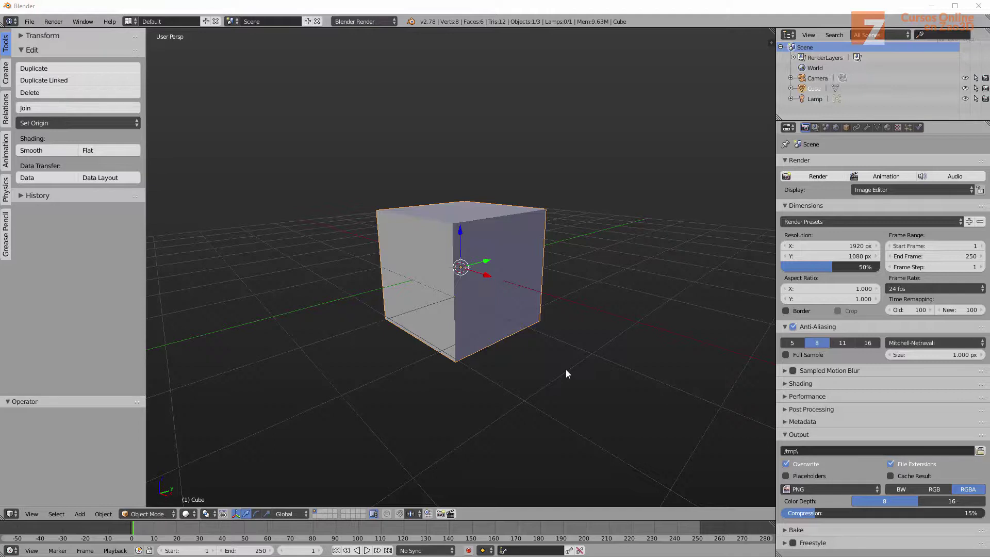
# - Orbit and zoom in on the cube, briefly minimizing Blender to show the desktop
pyautogui.moveTo(565, 369)
pyautogui.mouseDown(button='middle')
pyautogui.moveTo(386, 266)
pyautogui.moveTo(420, 286)
pyautogui.moveTo(461, 211)
pyautogui.mouseUp(button='middle')
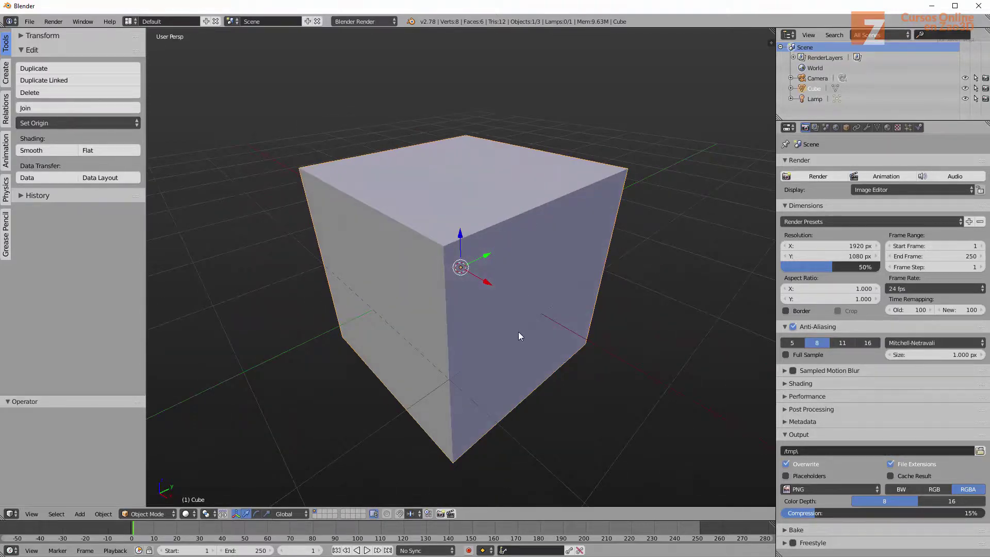
pyautogui.moveTo(519, 226)
pyautogui.mouseDown(button='middle')
pyautogui.moveTo(565, 209)
pyautogui.moveTo(518, 171)
pyautogui.mouseUp(button='middle')
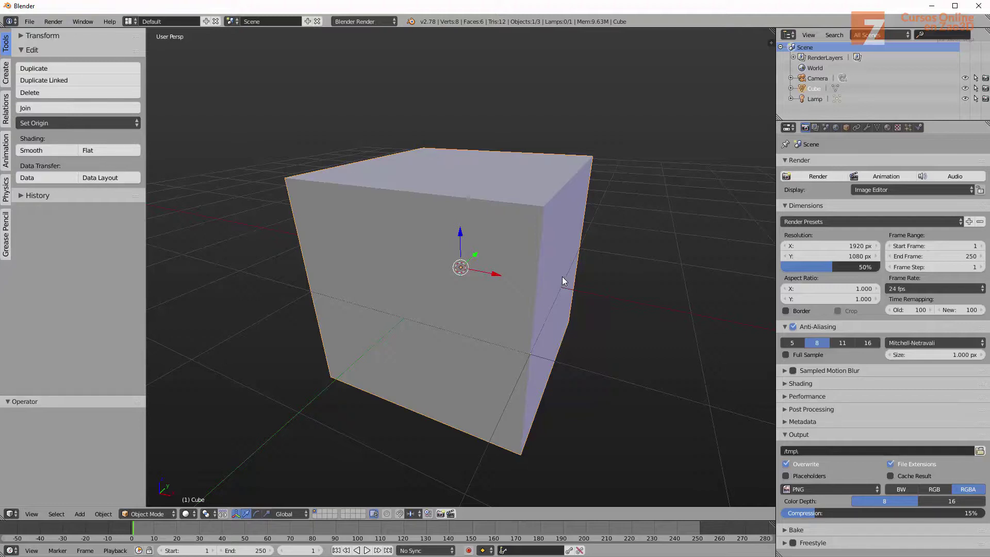
pyautogui.moveTo(574, 258); pyautogui.dragTo(593, 247, button='middle')
pyautogui.click(931, 7)
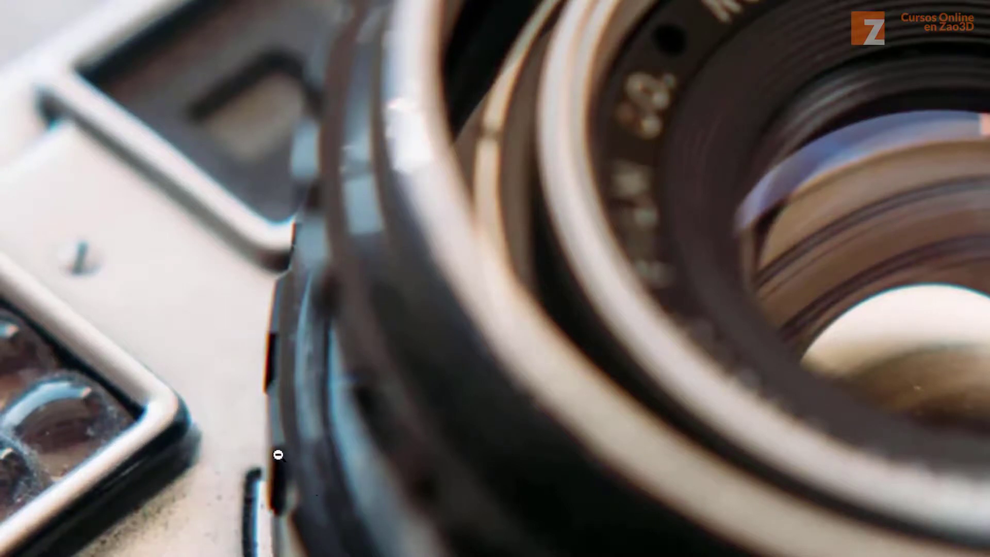
pyautogui.click(281, 420)
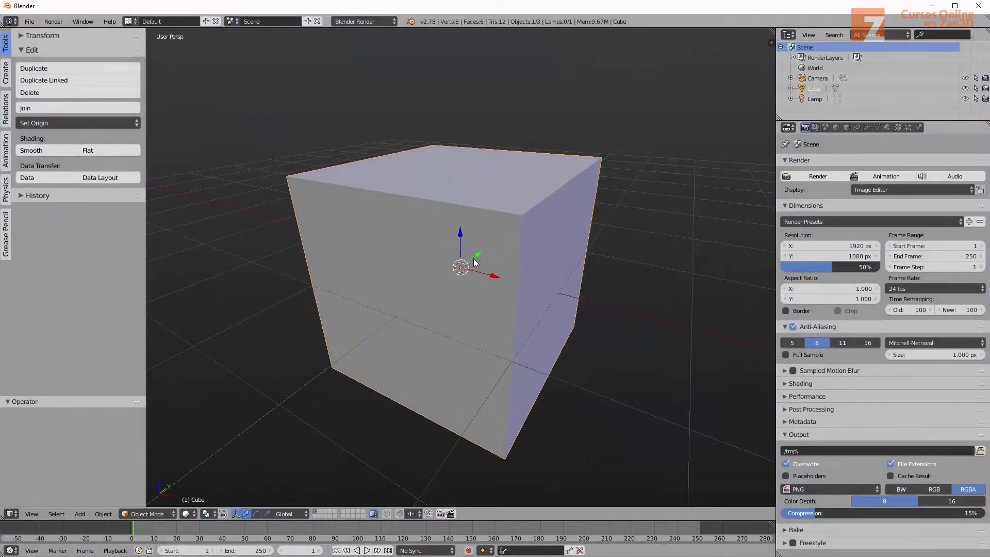
pyautogui.moveTo(474, 262); pyautogui.dragTo(462, 264, button='middle')
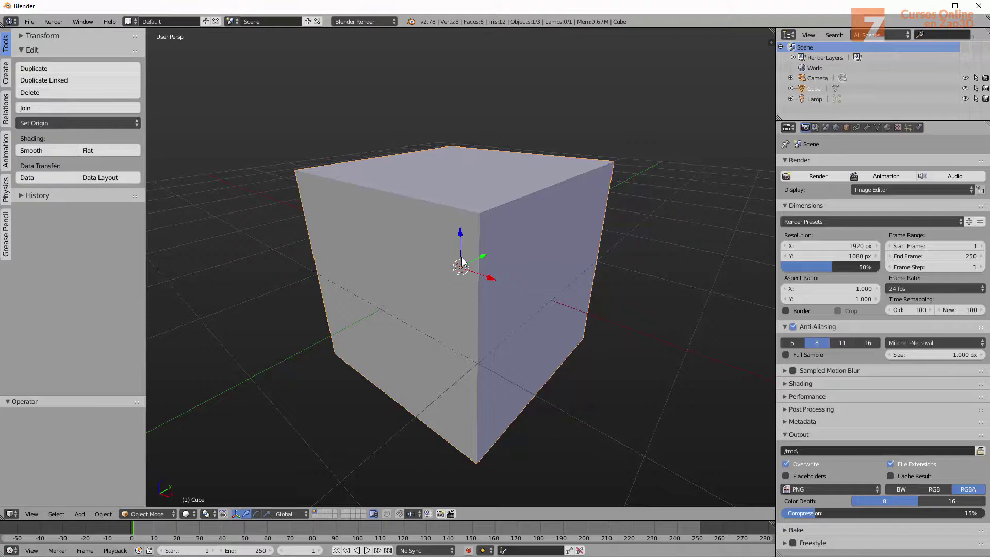
# - In Edit Mode with everything deselected, switch to edge select and pick the cube's top right edge
pyautogui.press('Tab')
pyautogui.press('a')
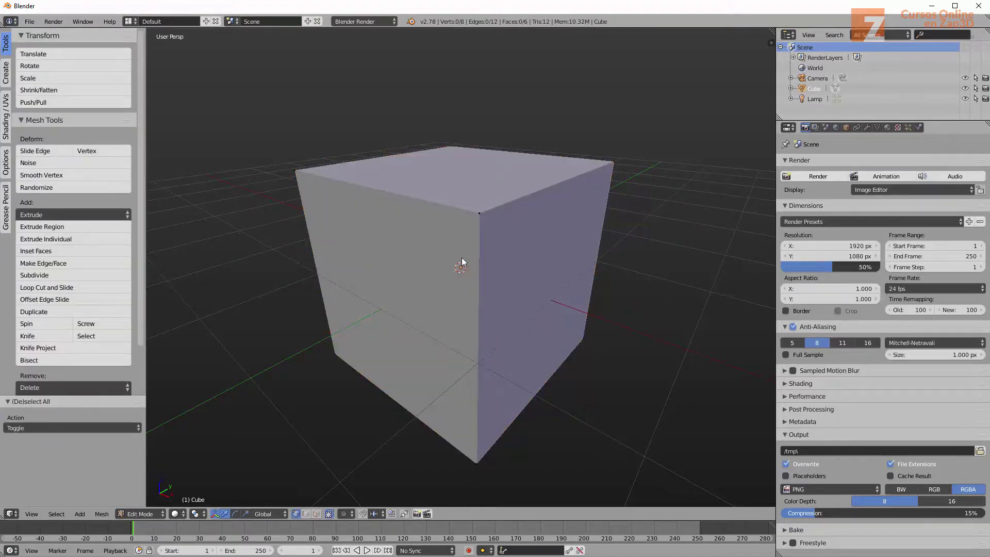
pyautogui.hotkey('ctrl', 'Tab')
pyautogui.click(428, 258)
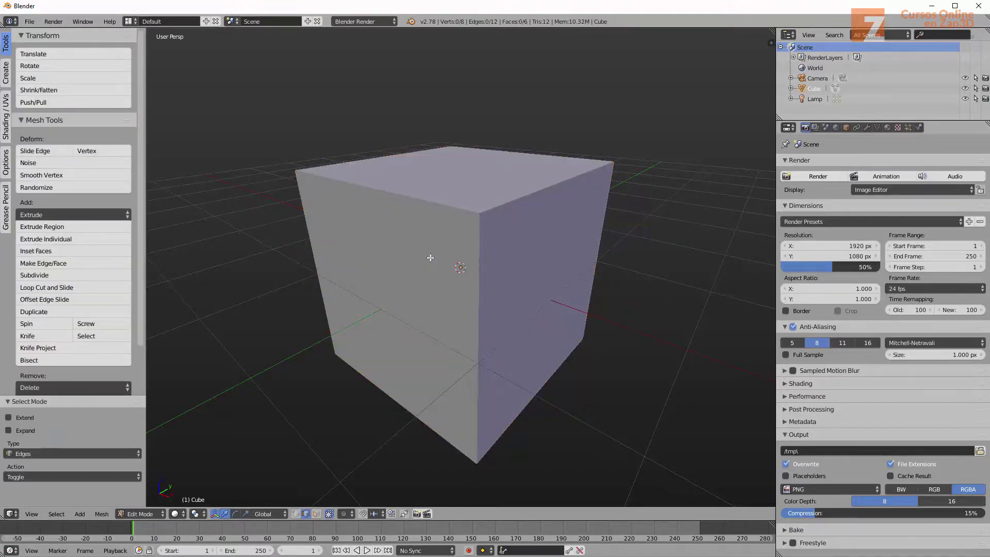
pyautogui.rightClick(517, 198)
# - Bevel the selected edge with 2 segments at an offset of about 0.072
pyautogui.hotkey('ctrl', 'b')
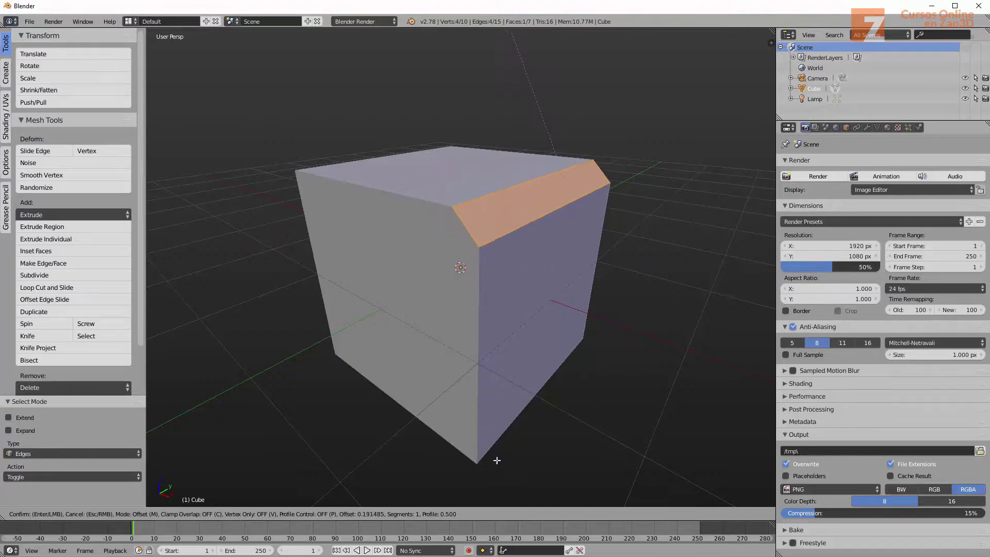
pyautogui.scroll(1, 496, 473)
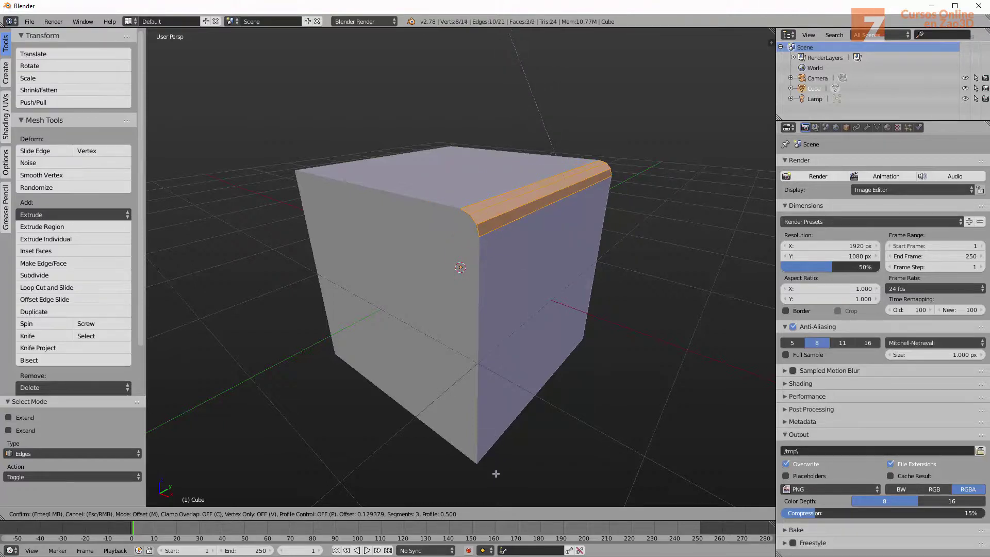
pyautogui.scroll(-1, 495, 473)
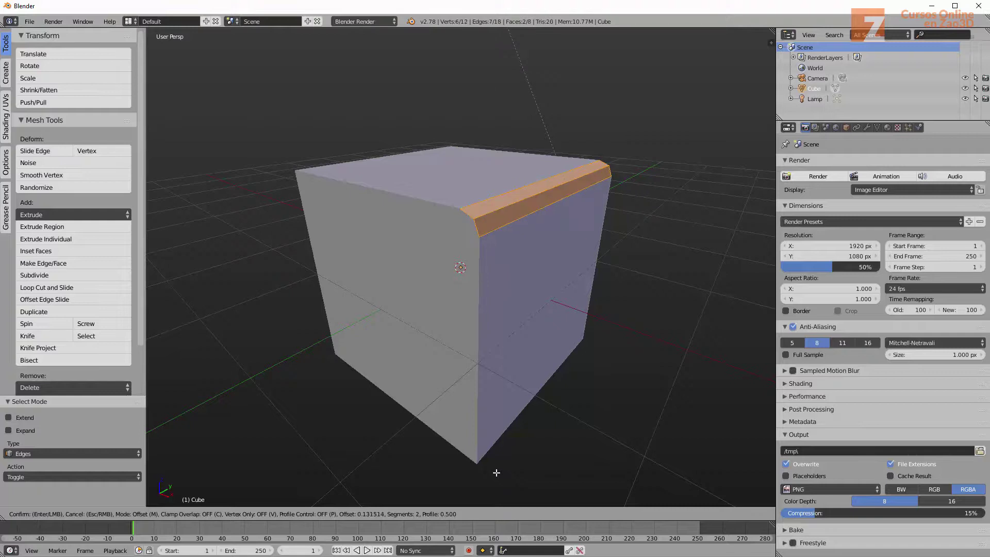
pyautogui.scroll(1, 495, 474)
pyautogui.scroll(1, 494, 469)
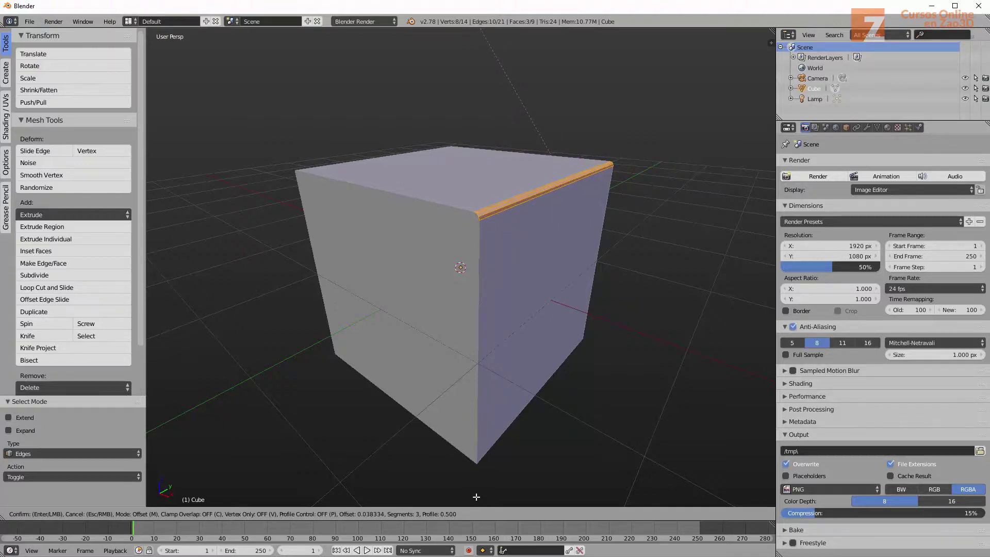
pyautogui.scroll(-1, 476, 496)
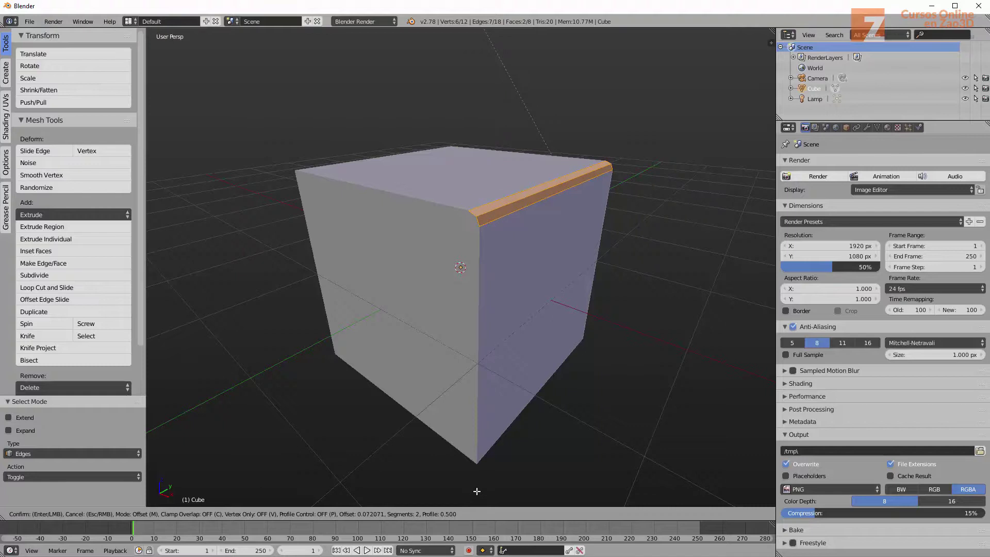
# - Confirm the bevel, expand its settings panel, and widen the amount to 0.112
pyautogui.click(474, 490)
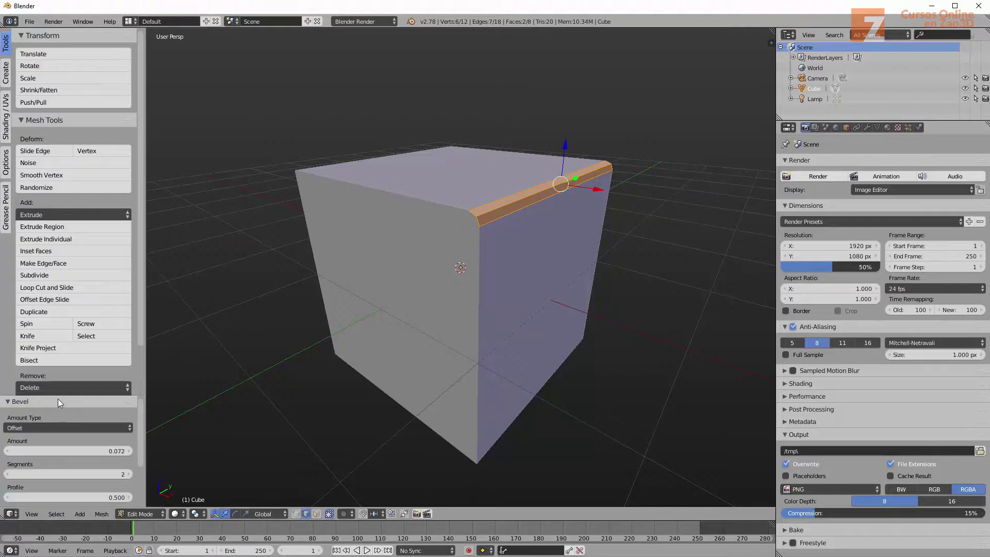
pyautogui.moveTo(58, 398); pyautogui.dragTo(68, 303)
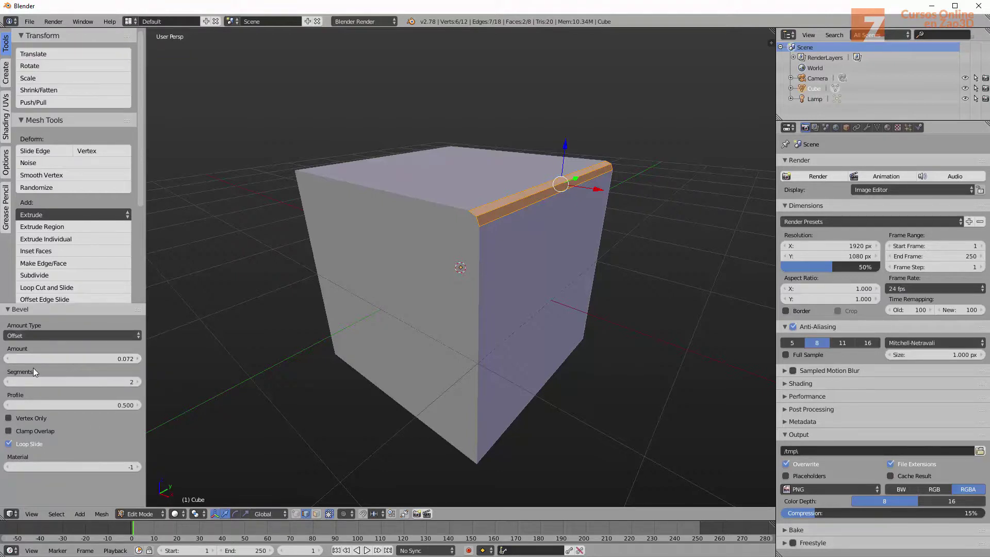
pyautogui.moveTo(74, 359)
pyautogui.mouseDown()
pyautogui.moveTo(101, 359)
pyautogui.moveTo(83, 381)
pyautogui.mouseUp()
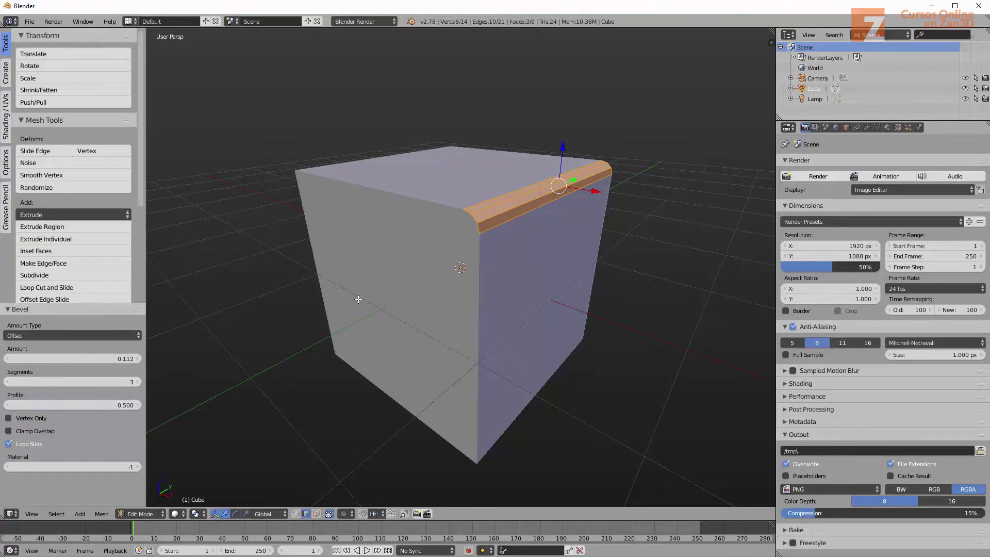
pyautogui.moveTo(359, 299); pyautogui.dragTo(573, 225, button='middle')
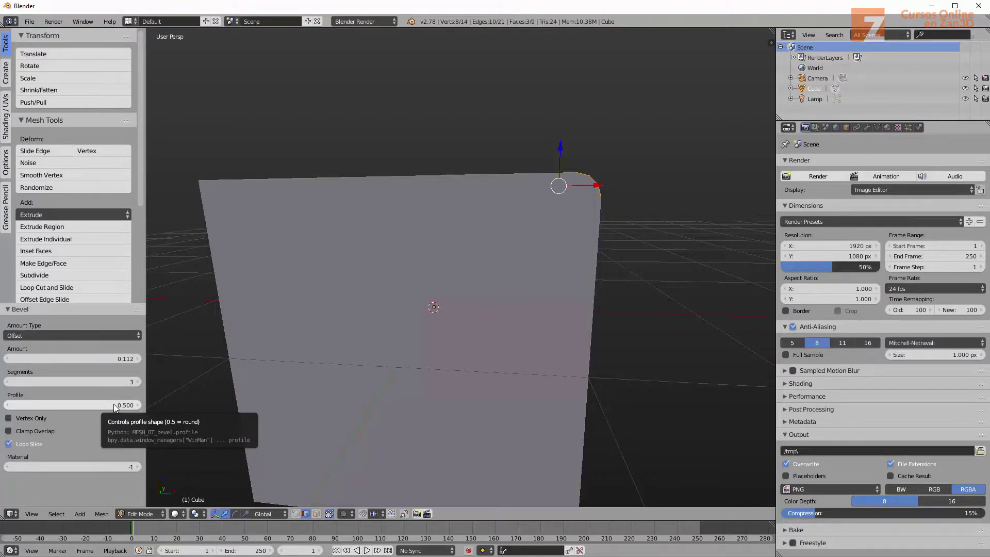
# - Experiment with the bevel Profile value, trying 0.47 before clearing it
pyautogui.moveTo(116, 405)
pyautogui.mouseDown()
pyautogui.moveTo(68, 405)
pyautogui.moveTo(139, 405)
pyautogui.mouseUp()
pyautogui.scroll(-5, 428, 247)
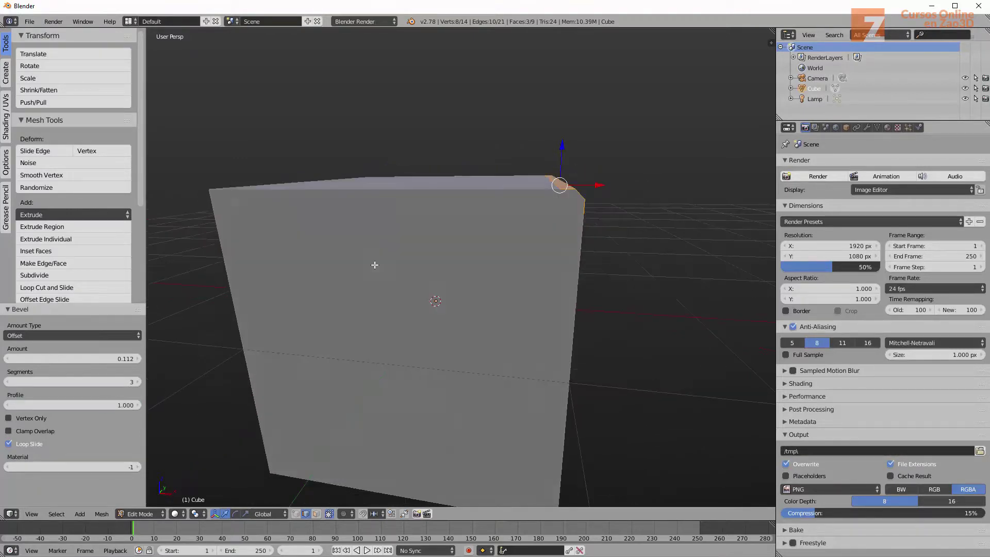
pyautogui.moveTo(113, 406); pyautogui.dragTo(67, 405)
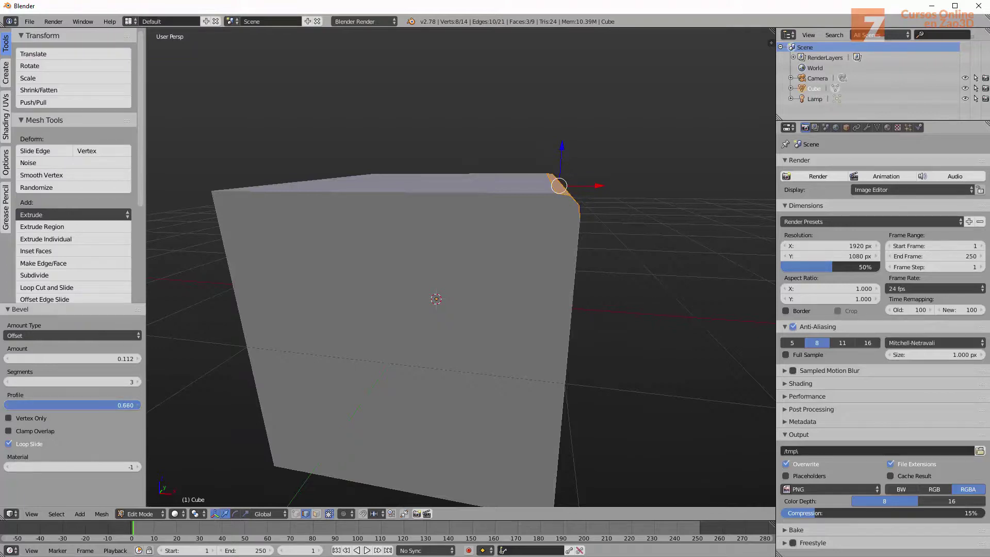
pyautogui.click(67, 405)
pyautogui.write('0.47')
pyautogui.press('BackSpace')
# - Keep profile 0.500, try a vertex-only bevel, then return to beveling the edge
pyautogui.press('Return')
pyautogui.moveTo(391, 278); pyautogui.dragTo(376, 272, button='middle')
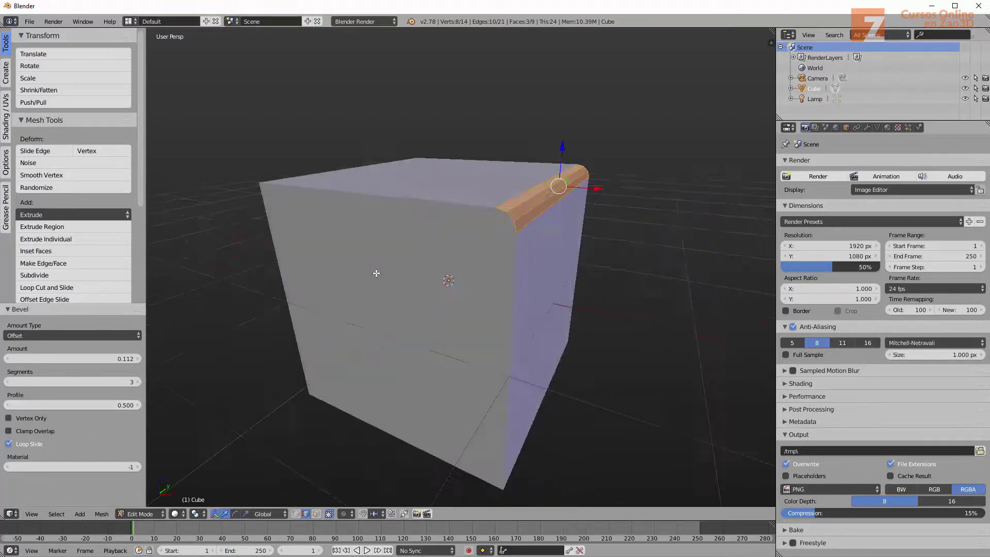
pyautogui.click(9, 418)
pyautogui.moveTo(420, 243); pyautogui.dragTo(449, 245, button='middle')
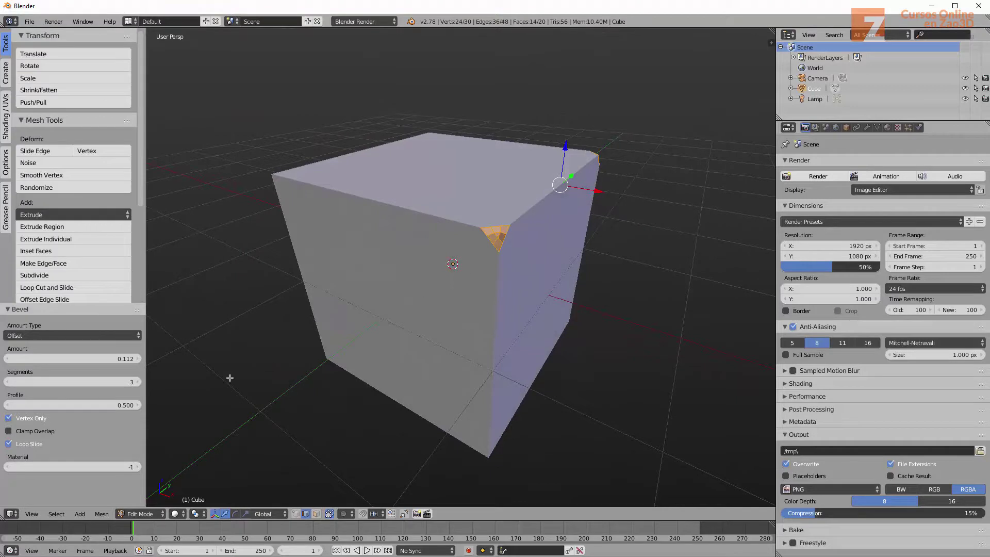
pyautogui.click(26, 418)
# - Set the bevel amount type to Percent at 1.902, hide the Tool Shelf, and show the Bevel redo panel
pyautogui.click(85, 333)
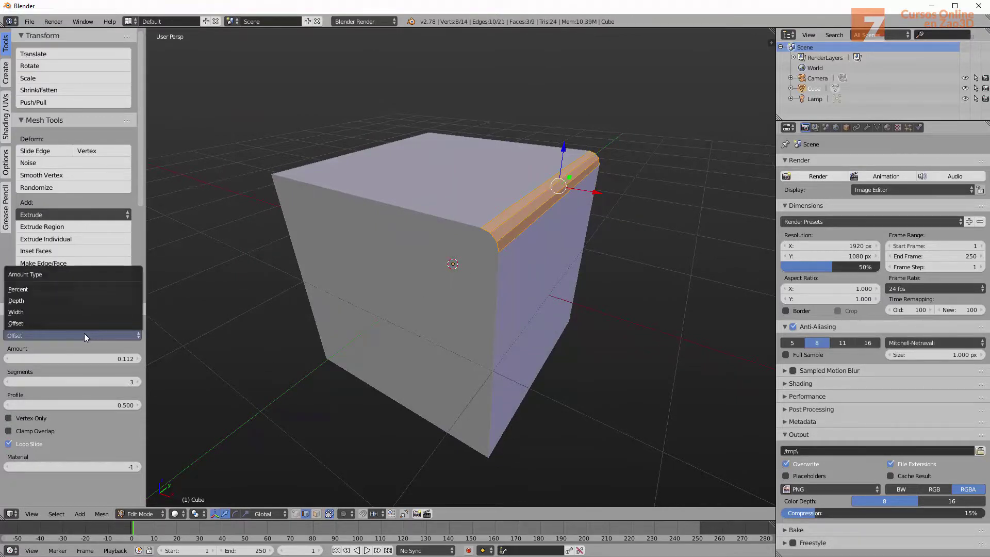
pyautogui.click(19, 289)
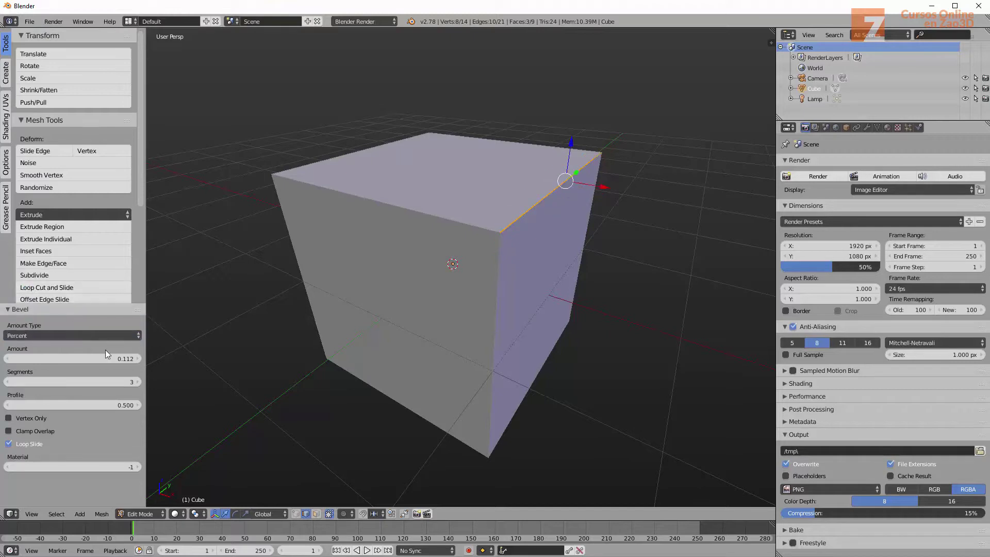
pyautogui.click(76, 357)
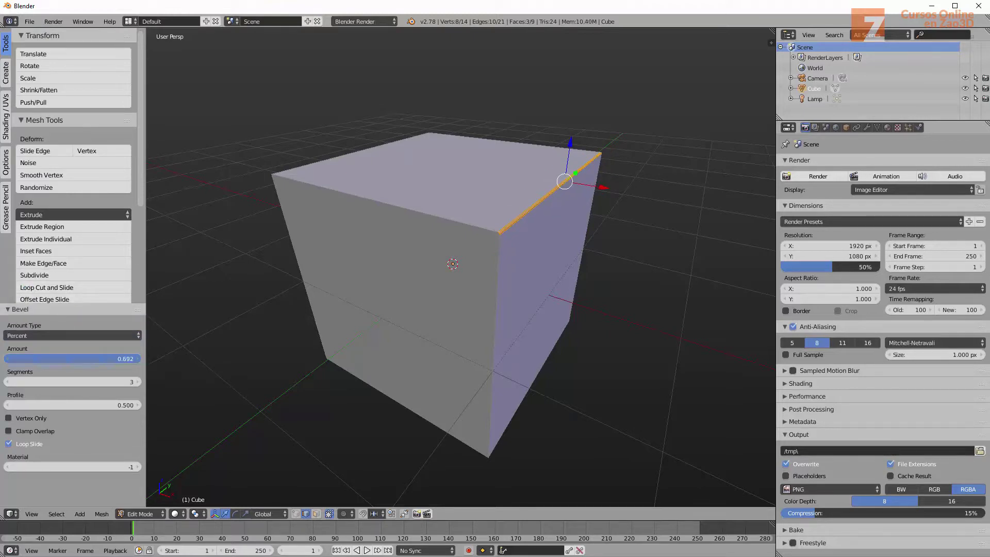
pyautogui.moveTo(75, 358)
pyautogui.mouseDown()
pyautogui.moveTo(134, 358)
pyautogui.moveTo(81, 358)
pyautogui.mouseUp()
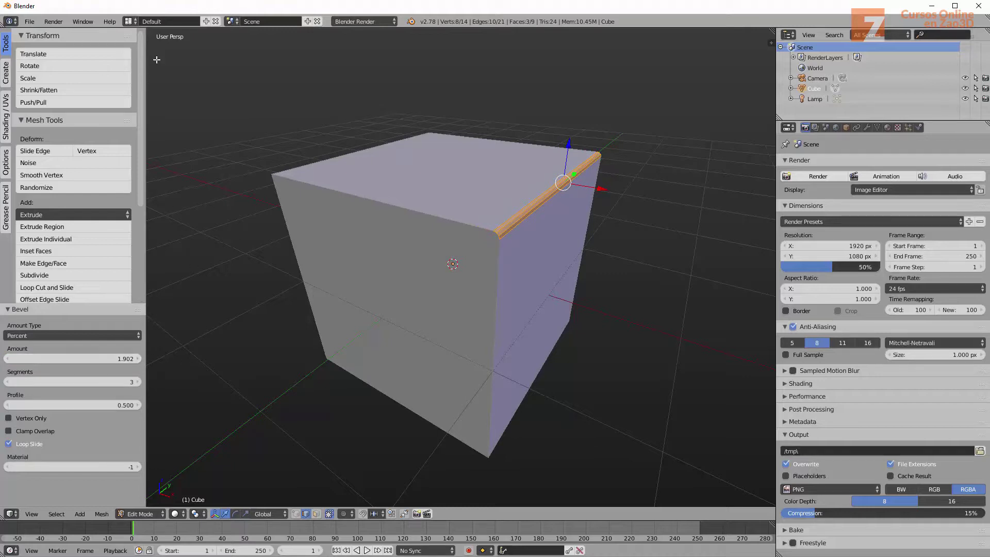
pyautogui.press('t')
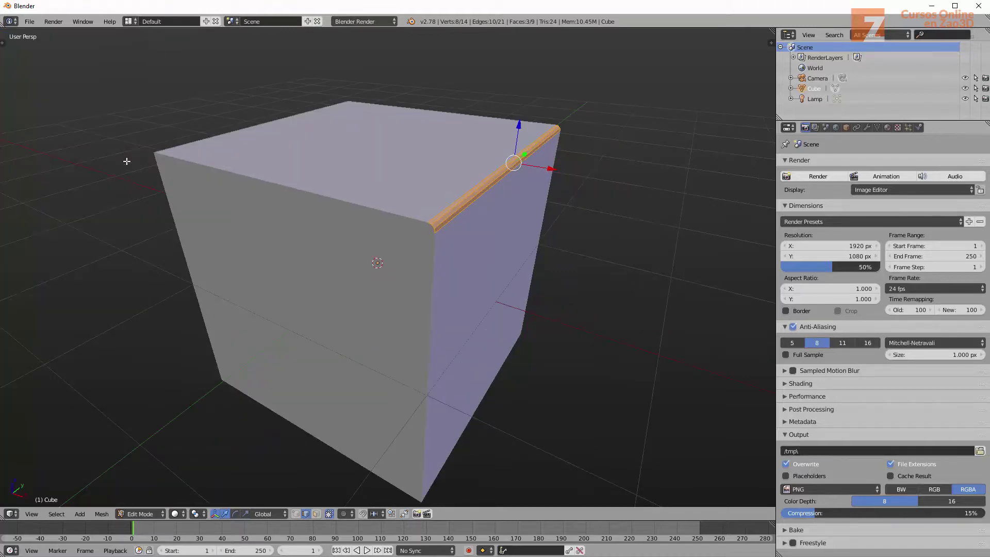
pyautogui.press('F6')
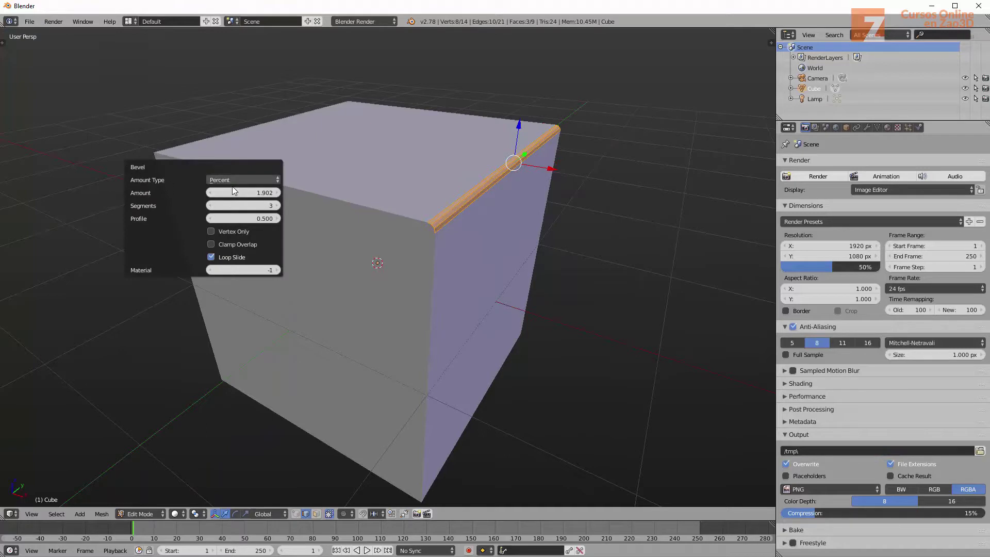
# - Switch the bevel amount type to Offset, widen it across the cube's top, and orbit to inspect
pyautogui.click(232, 180)
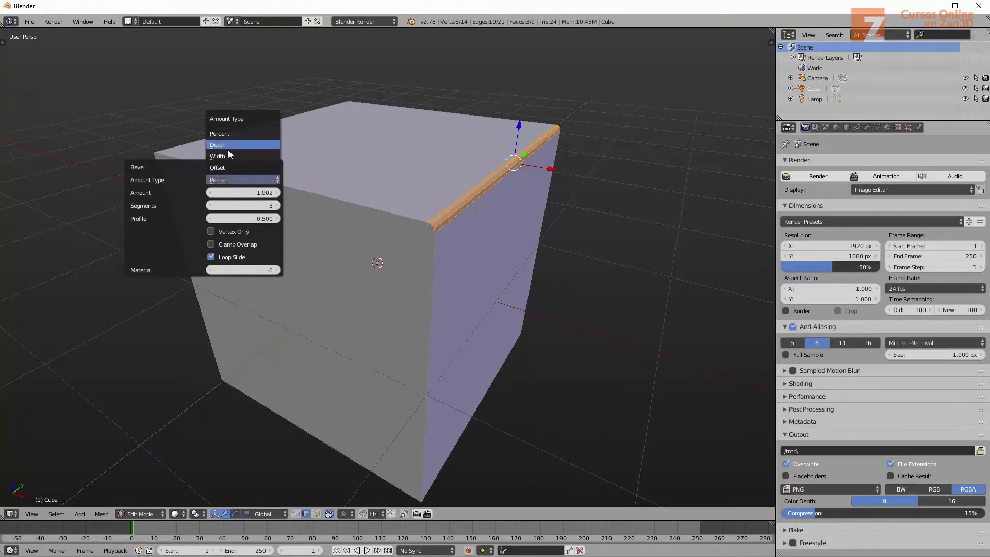
pyautogui.click(227, 167)
pyautogui.moveTo(242, 193)
pyautogui.mouseDown()
pyautogui.moveTo(221, 192)
pyautogui.moveTo(227, 218)
pyautogui.moveTo(253, 218)
pyautogui.mouseUp()
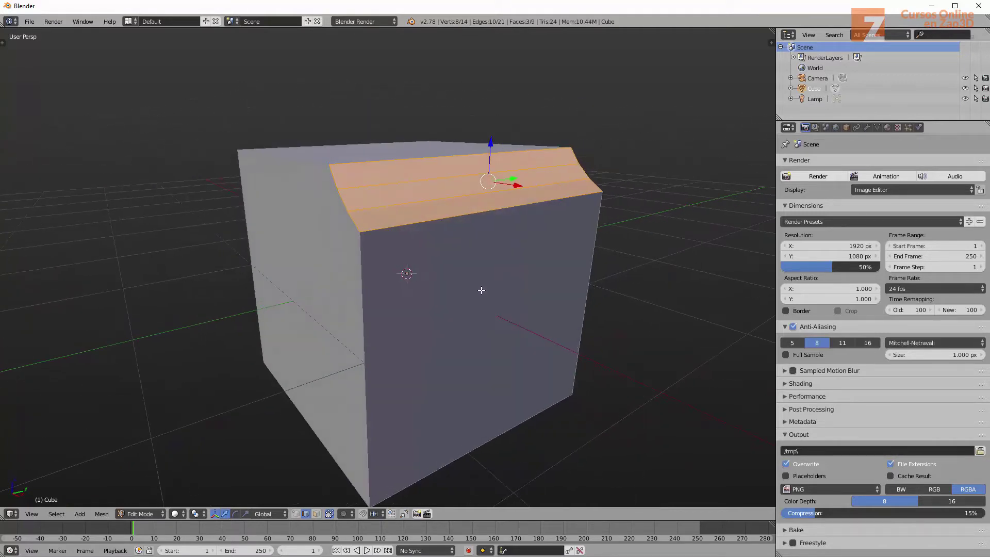
pyautogui.moveTo(488, 309); pyautogui.dragTo(491, 273, button='middle')
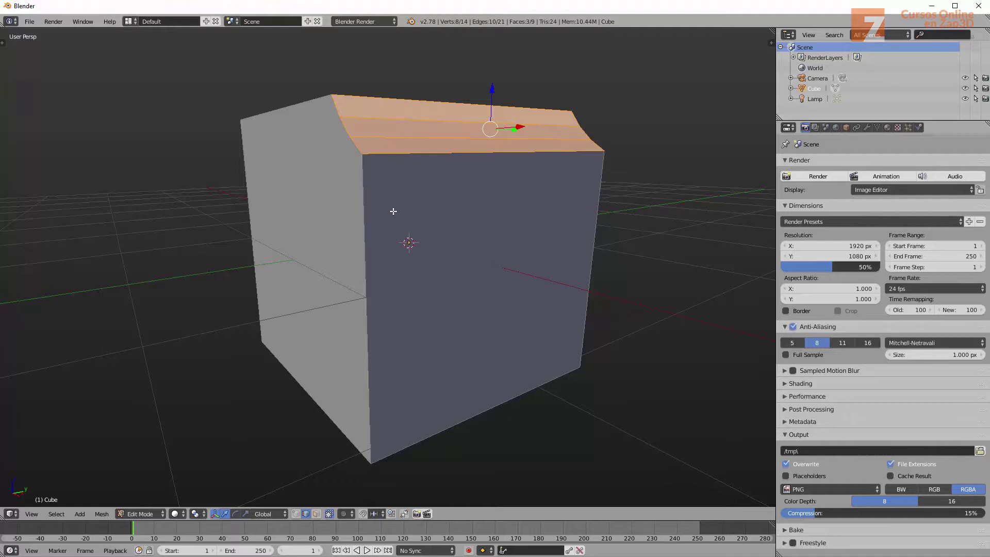
pyautogui.moveTo(362, 115); pyautogui.dragTo(394, 177, button='middle')
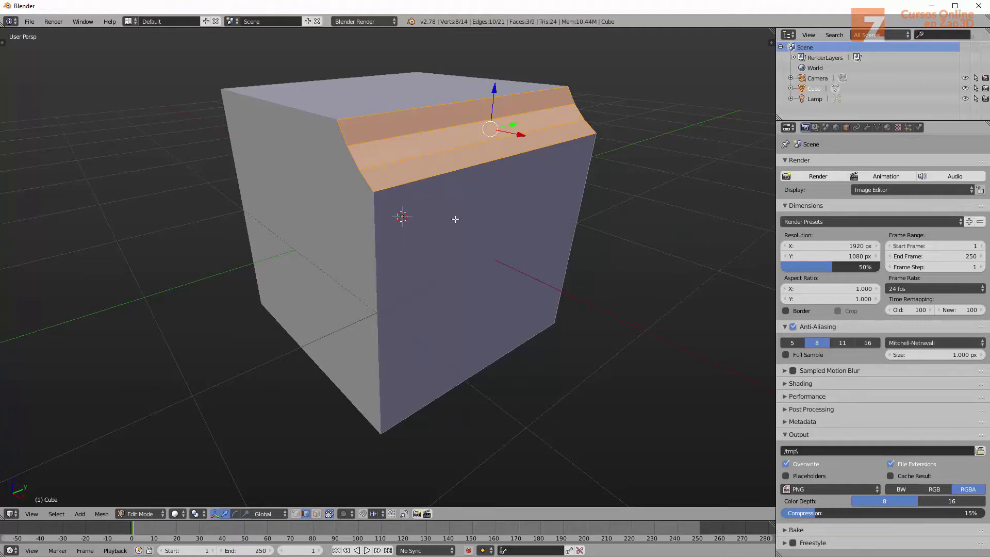
pyautogui.moveTo(454, 219); pyautogui.dragTo(456, 239, button='middle')
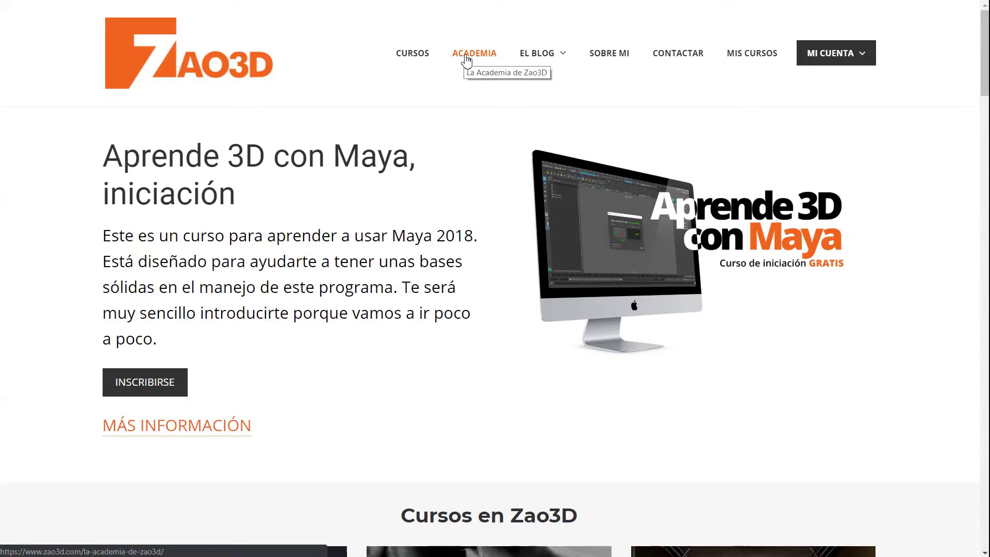
# - Open the ACADEMIA page and scroll through 'La Academia de Zao3D' course grid
pyautogui.click(466, 58)
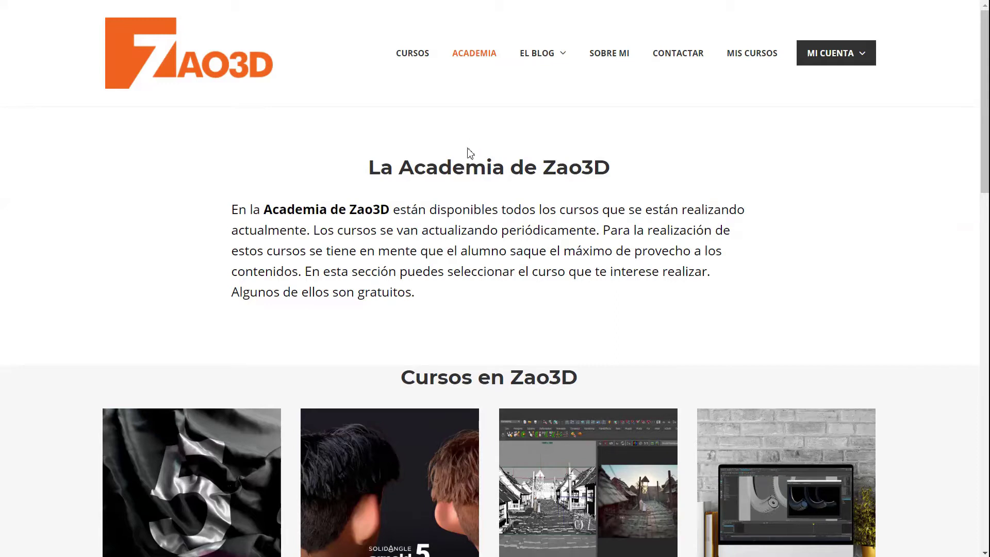
pyautogui.scroll(-2, 216, 191)
pyautogui.scroll(-2, 149, 199)
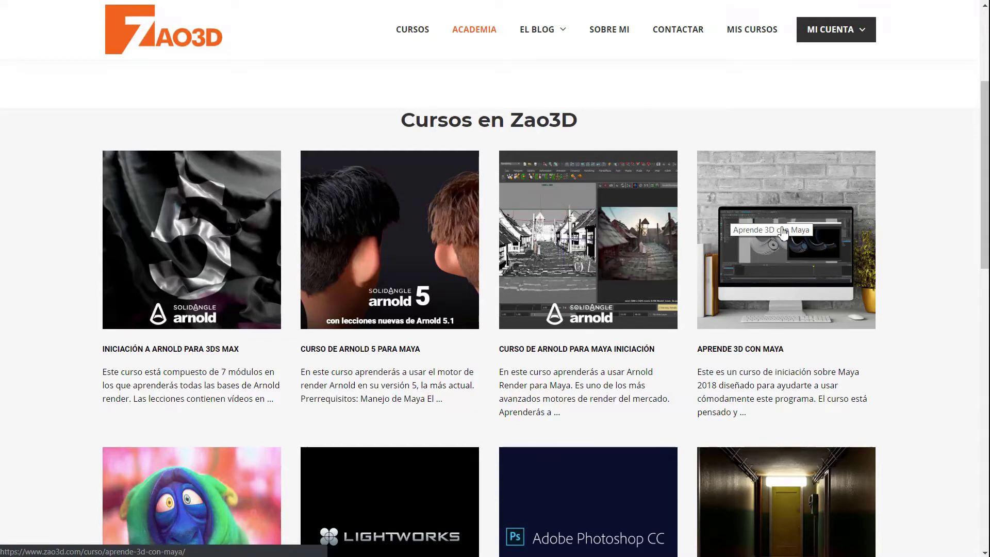
pyautogui.scroll(-3, 277, 313)
pyautogui.scroll(-1, 157, 349)
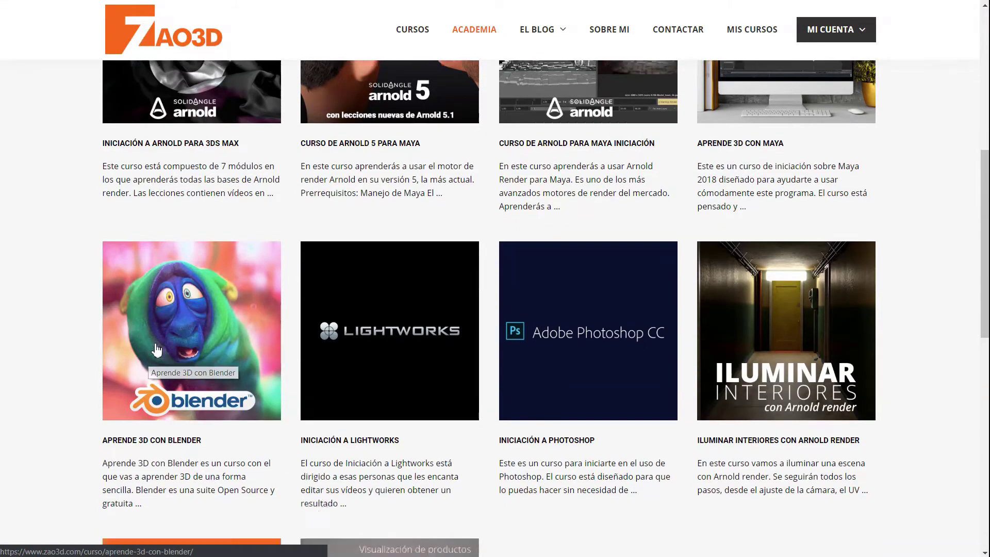
pyautogui.scroll(1, 299, 325)
pyautogui.scroll(1, 444, 303)
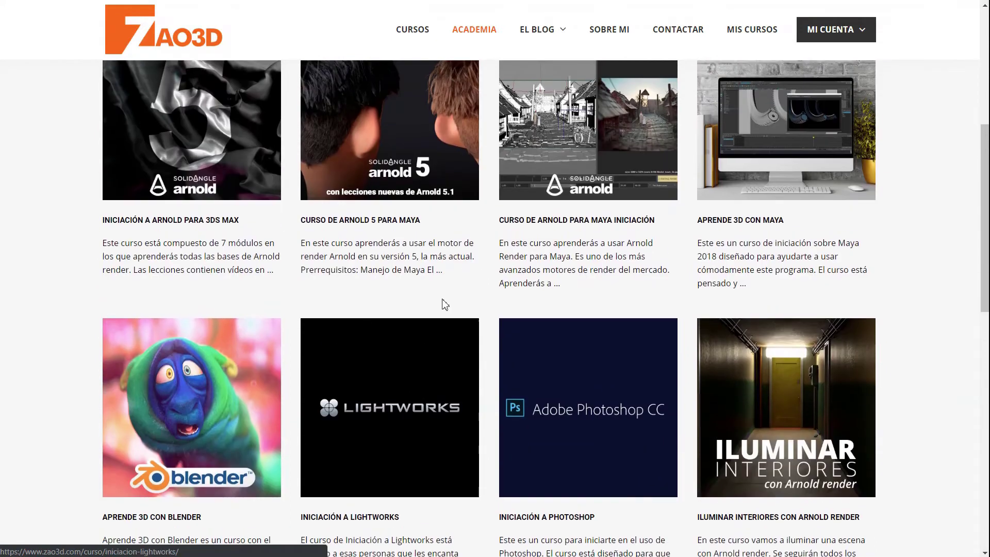
pyautogui.scroll(-2, 356, 342)
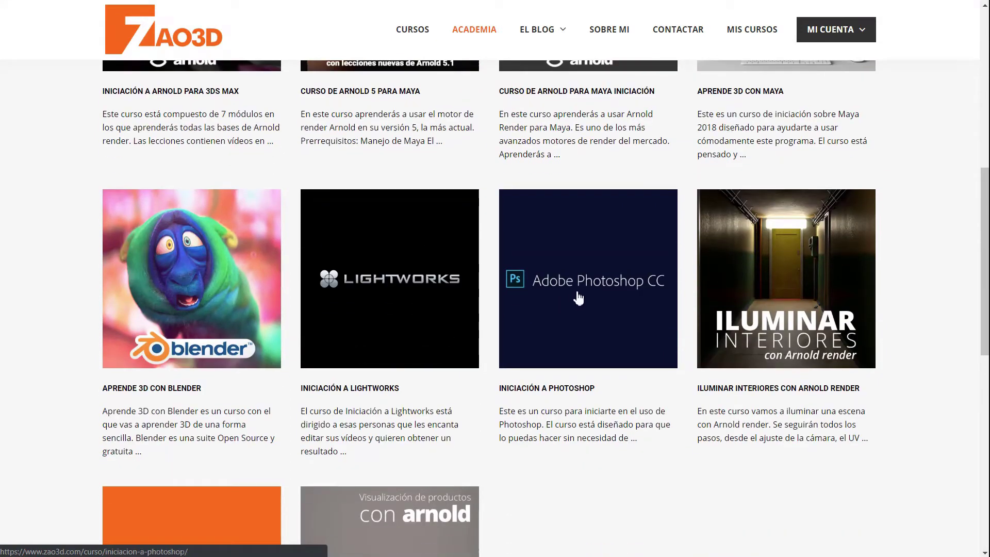
pyautogui.scroll(-2, 578, 298)
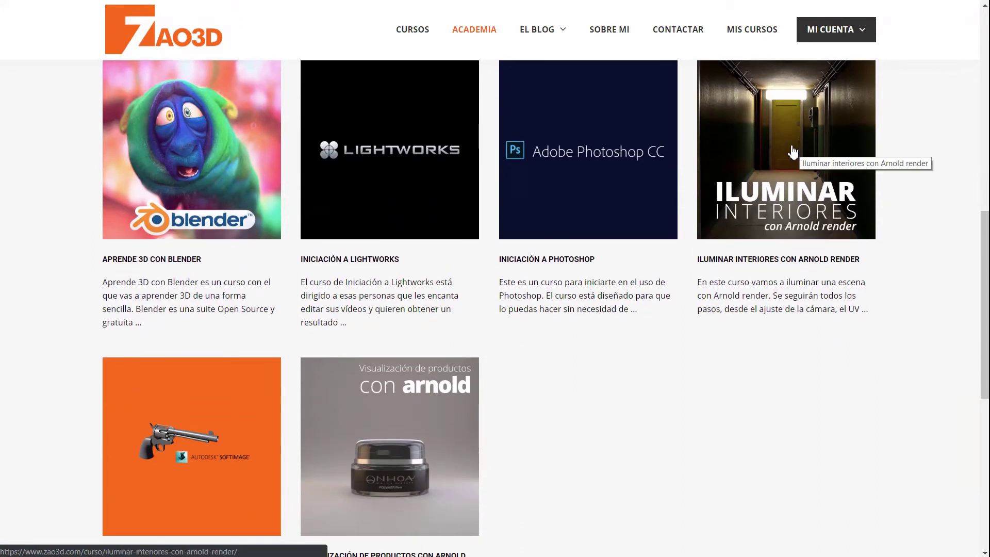
pyautogui.scroll(-1, 778, 162)
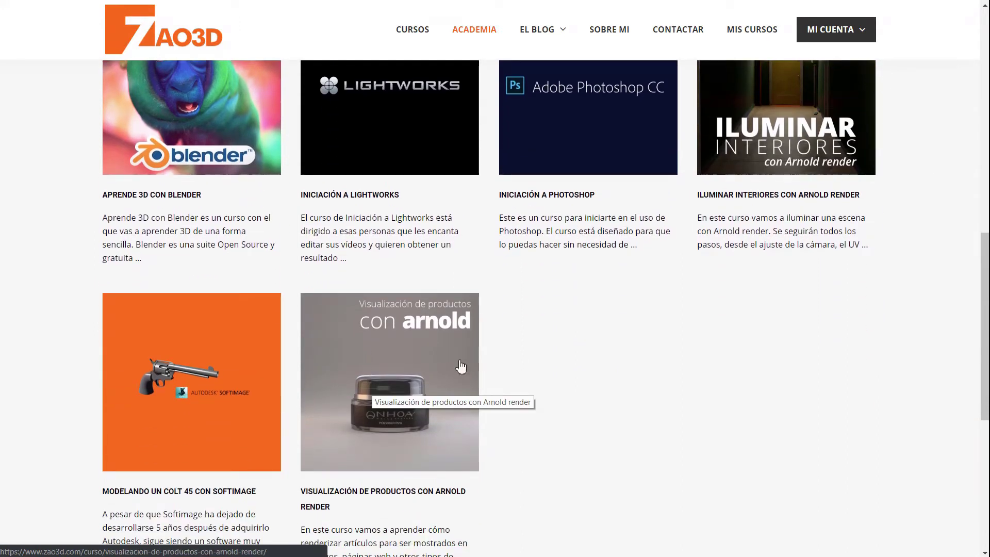
pyautogui.scroll(1, 754, 164)
pyautogui.scroll(1, 760, 180)
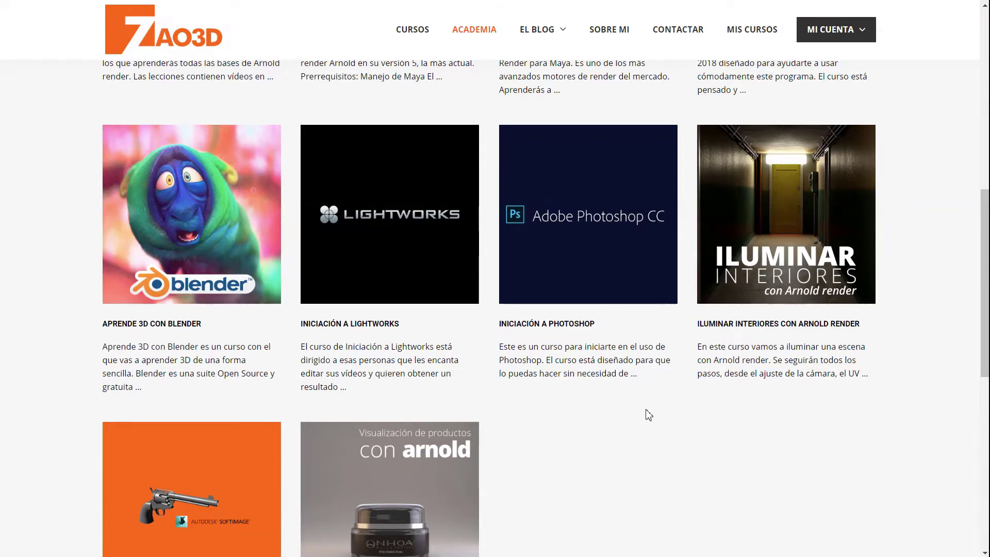
pyautogui.scroll(2, 648, 415)
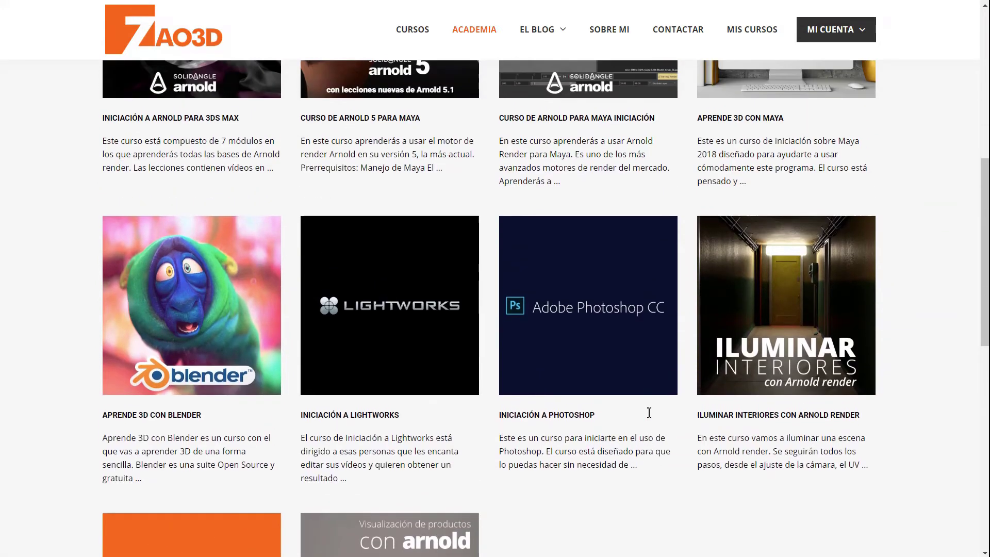
pyautogui.scroll(2, 649, 412)
pyautogui.scroll(3, 649, 413)
pyautogui.scroll(2, 648, 412)
pyautogui.scroll(2, 612, 393)
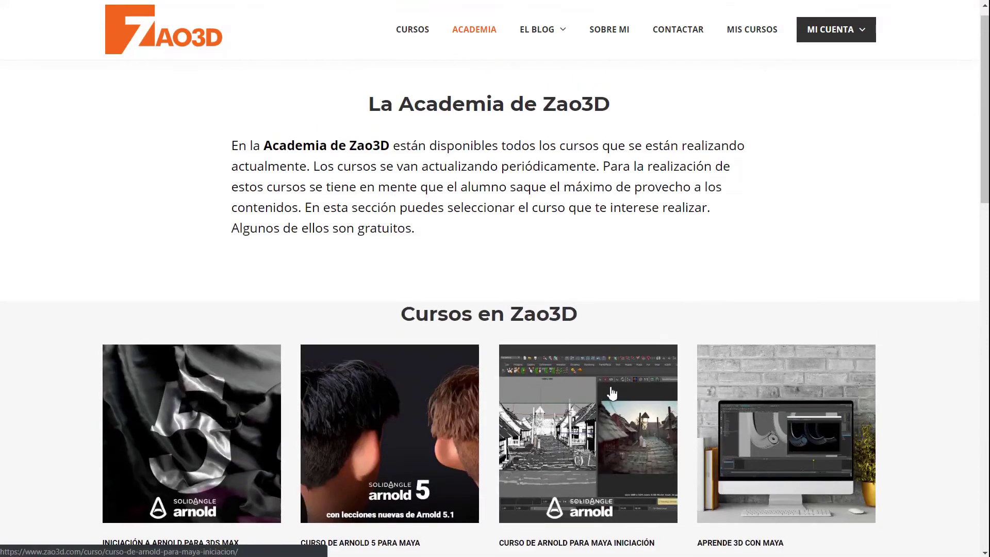
pyautogui.scroll(1, 612, 393)
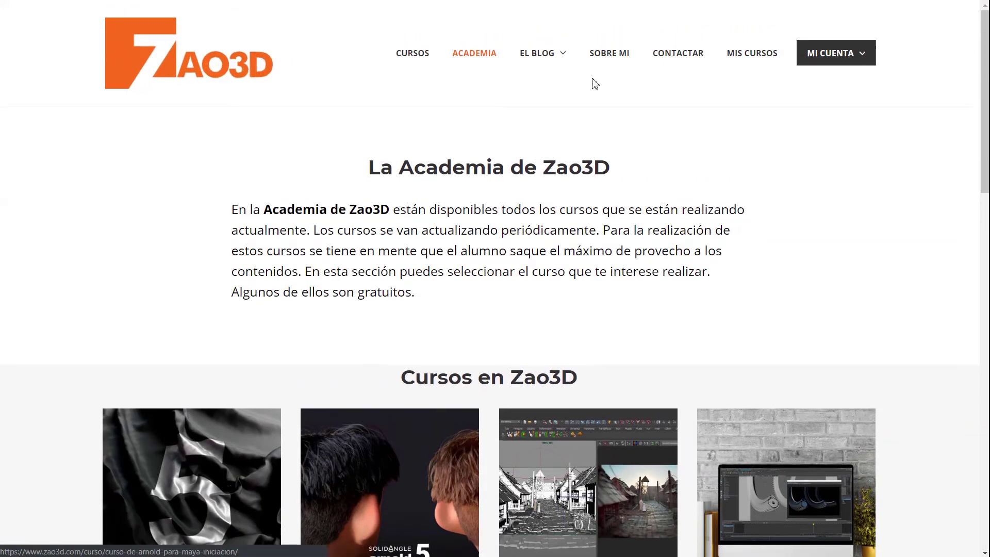
# - Open EL BLOG, showing the '¿Qué es Cryptomatte?' post, and scroll the page
pyautogui.click(548, 58)
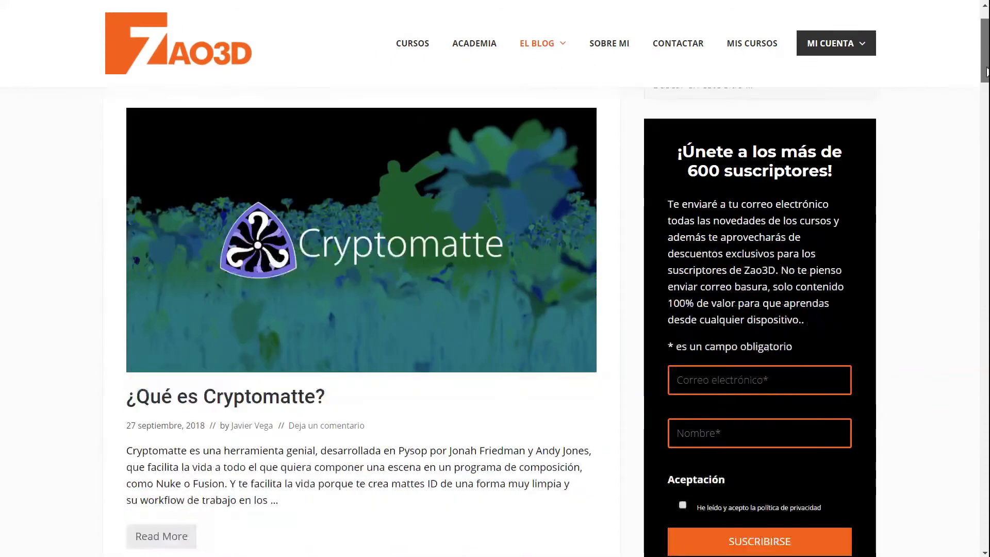
pyautogui.moveTo(987, 55); pyautogui.dragTo(987, 62)
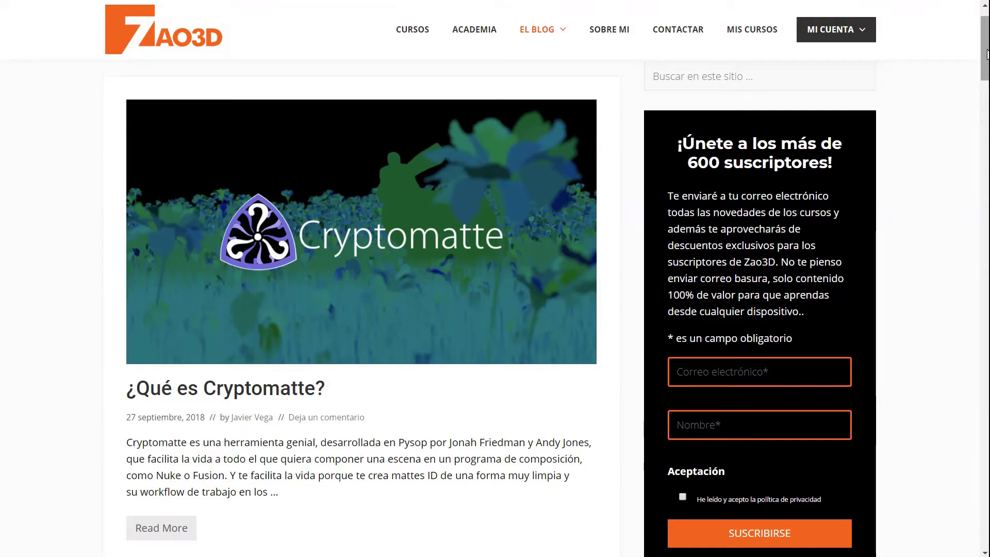
pyautogui.moveTo(987, 54); pyautogui.dragTo(986, 57)
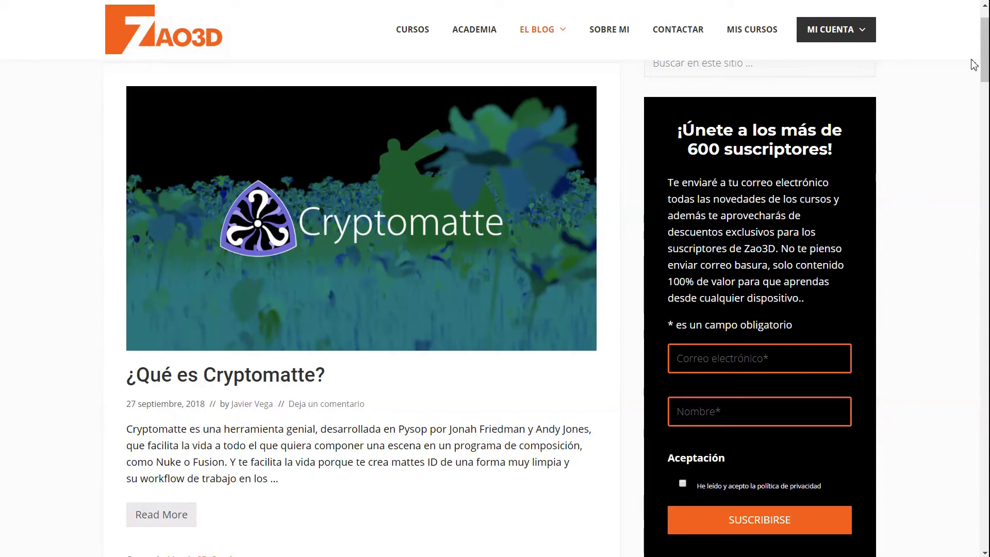
pyautogui.scroll(-1, 984, 56)
pyautogui.scroll(1, 985, 58)
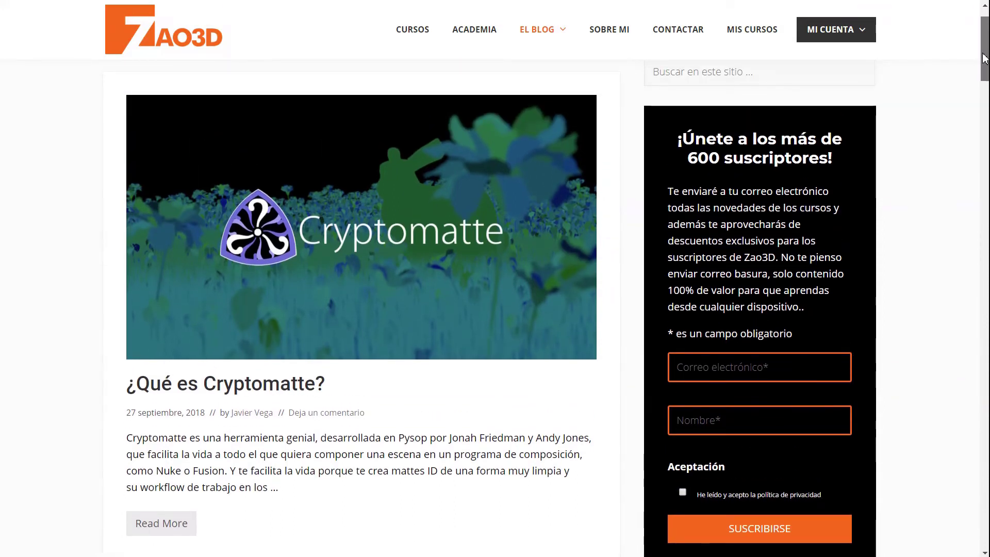